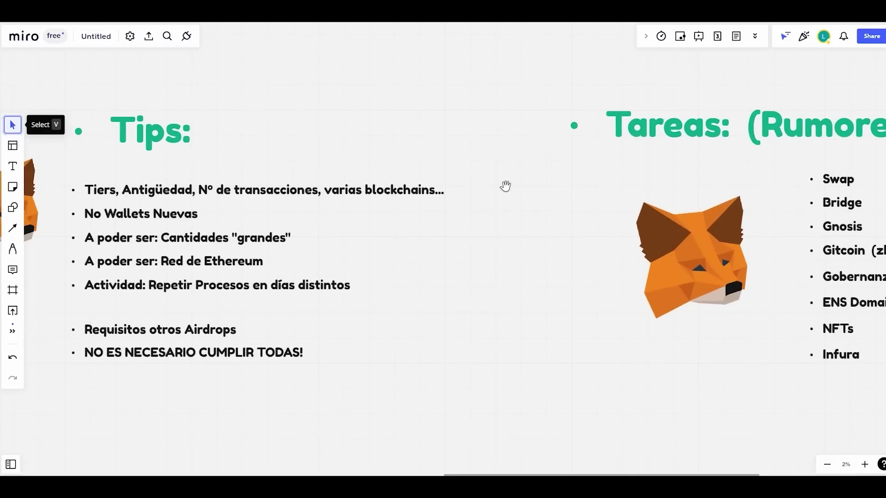
Step: Open the Bridge page of the MetaMask Portfolio site from the wallet's portfolio link
scroll(505, 186, right, 7)
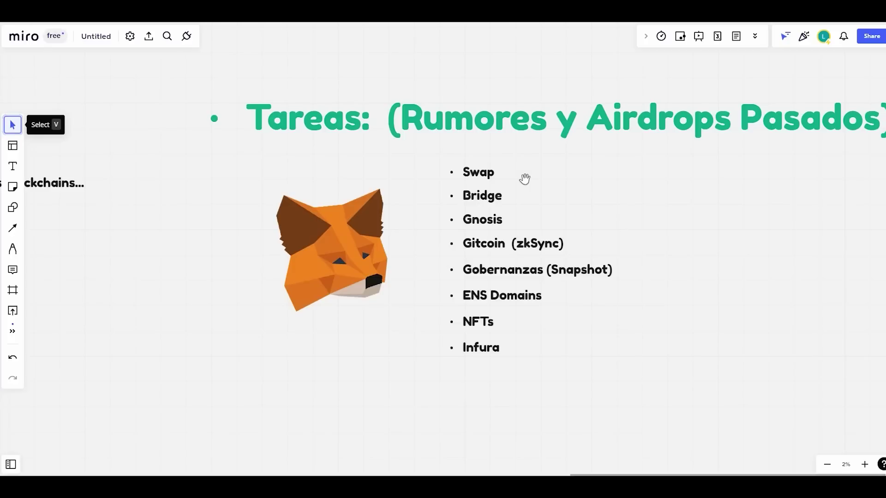
drag(524, 179, 467, 184)
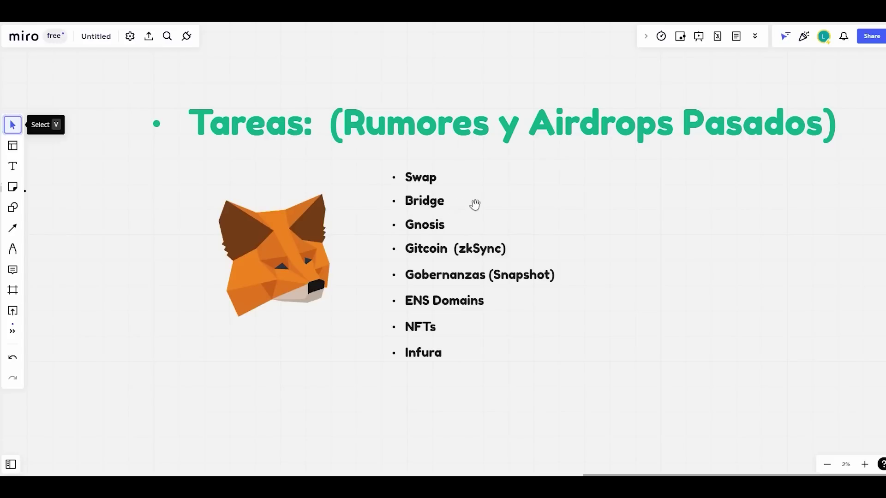
click(700, 27)
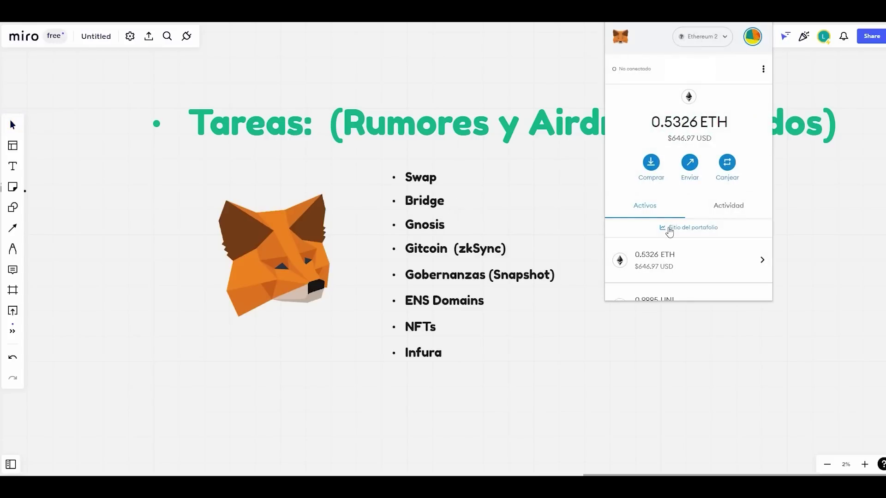
click(704, 228)
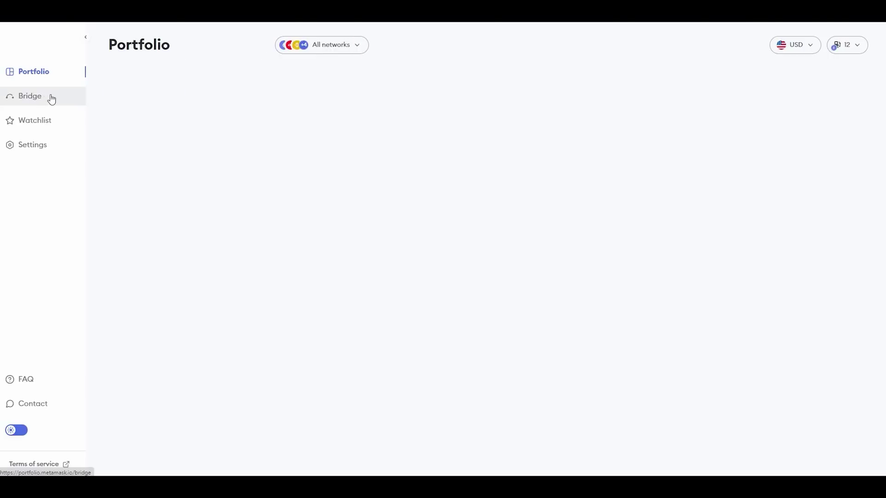
click(52, 100)
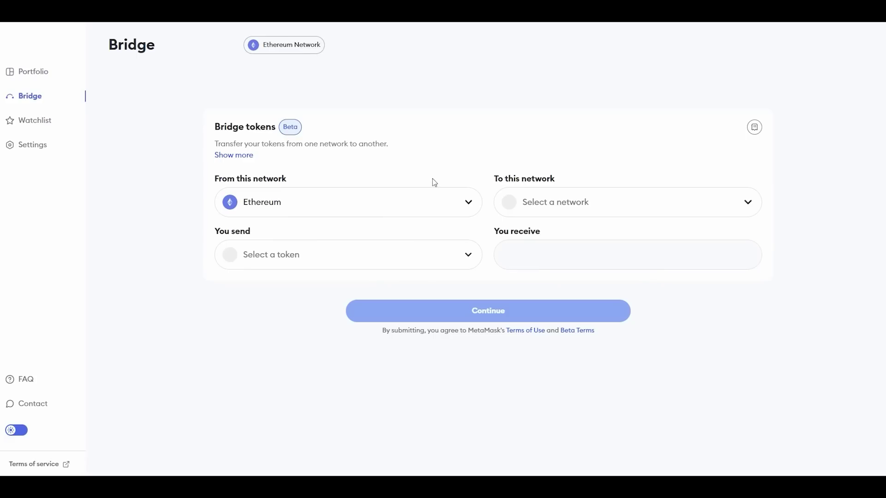
Step: Set up a bridge transfer of 200 USDC from Ethereum to BNB Smart Chain
click(432, 202)
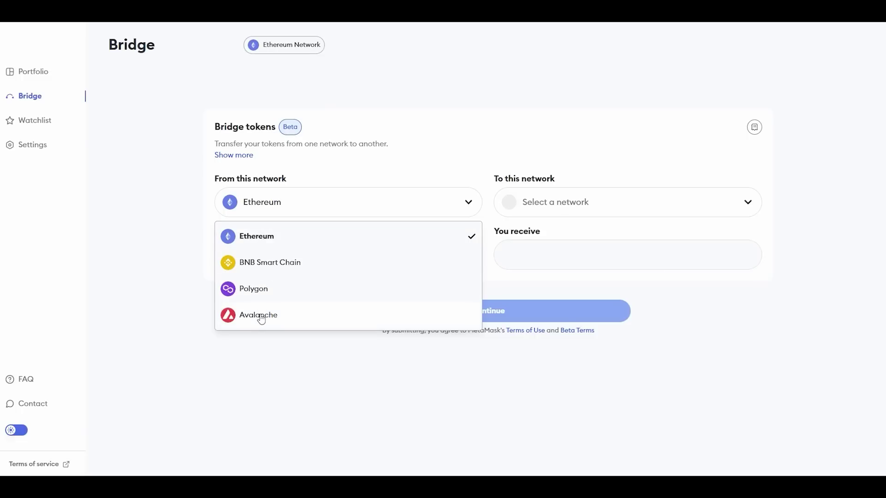
click(292, 237)
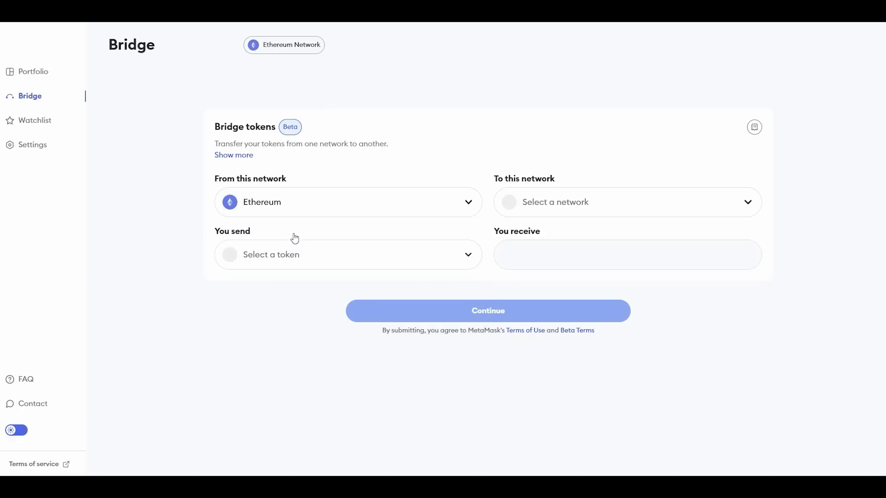
click(586, 201)
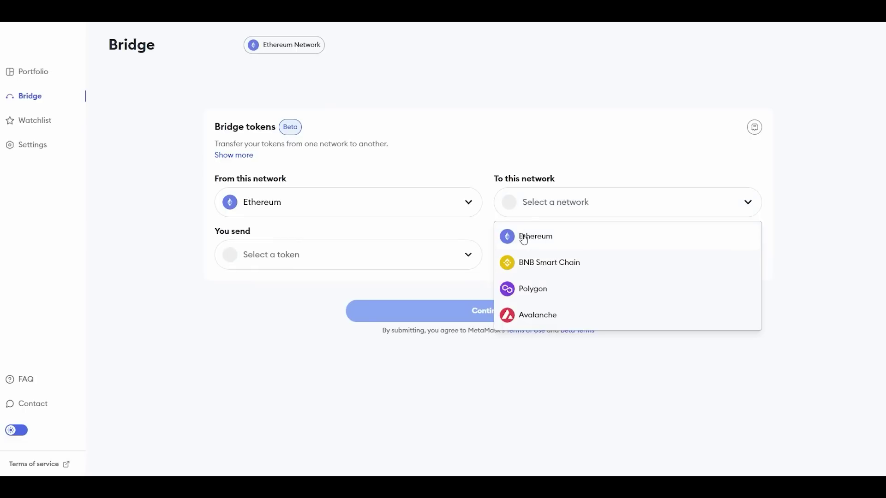
click(438, 257)
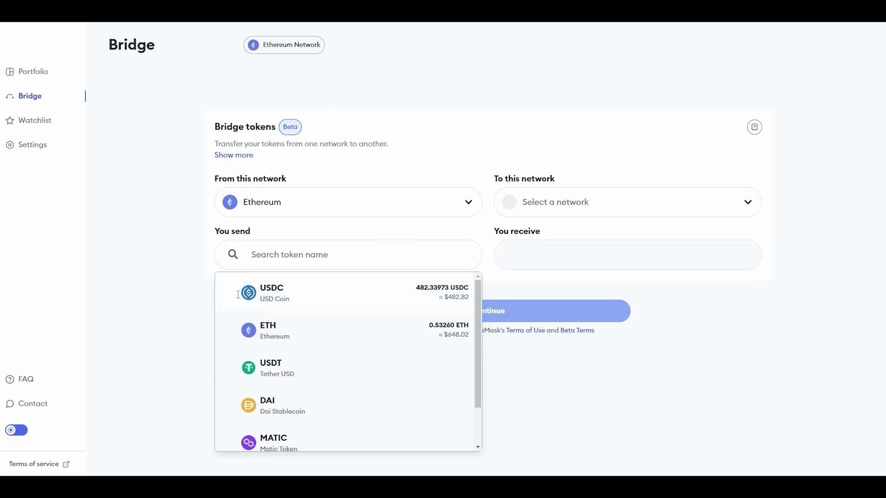
click(551, 208)
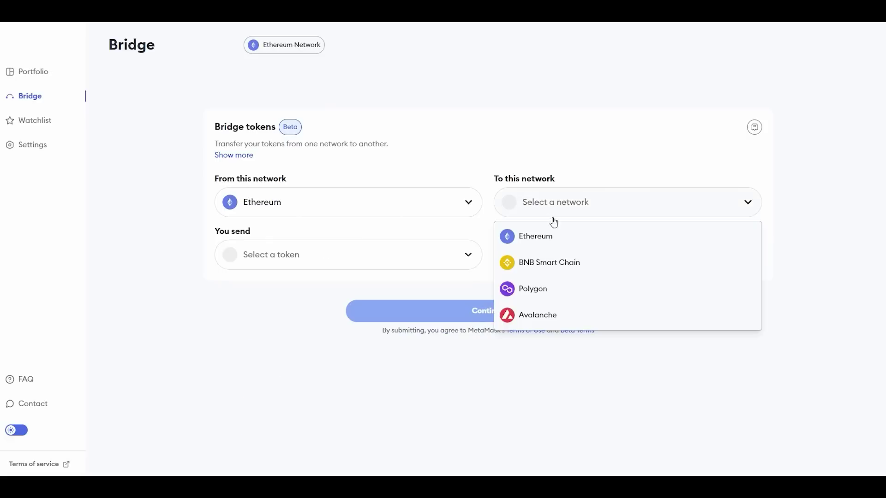
click(547, 261)
click(425, 261)
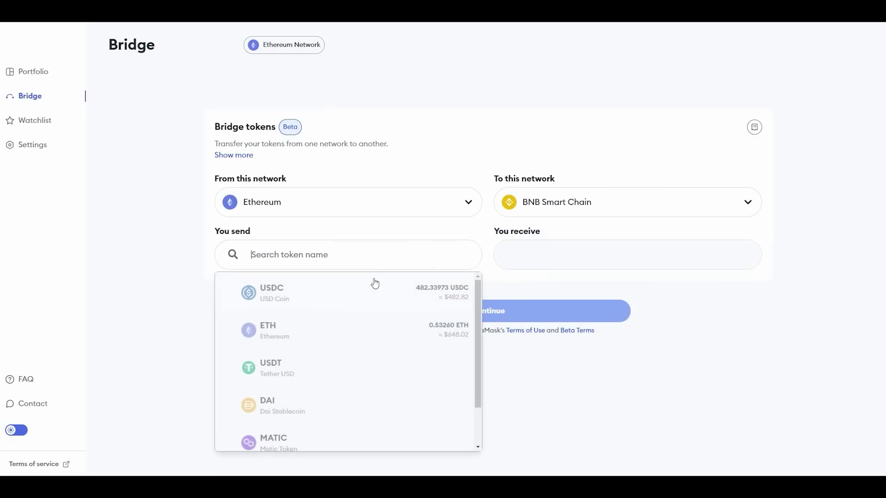
click(340, 296)
text(200)
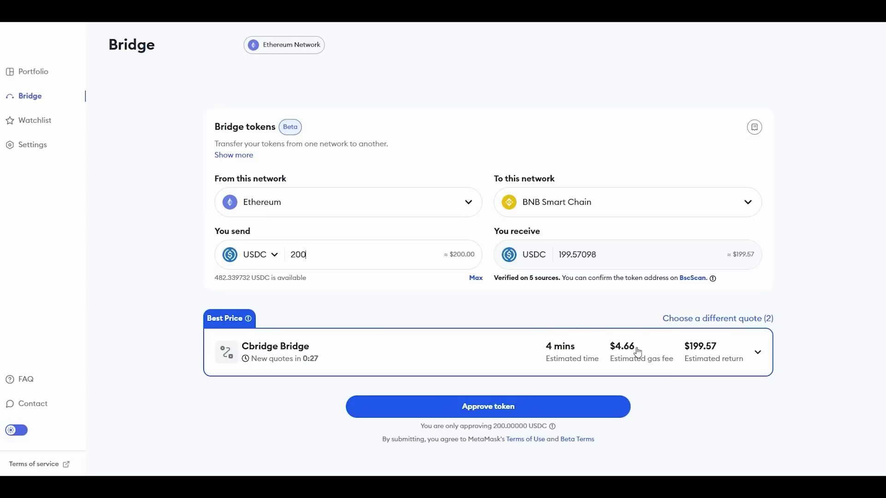
Step: Set the bridge transfer to send 0.2 ETH from Ethereum to Polygon
click(574, 205)
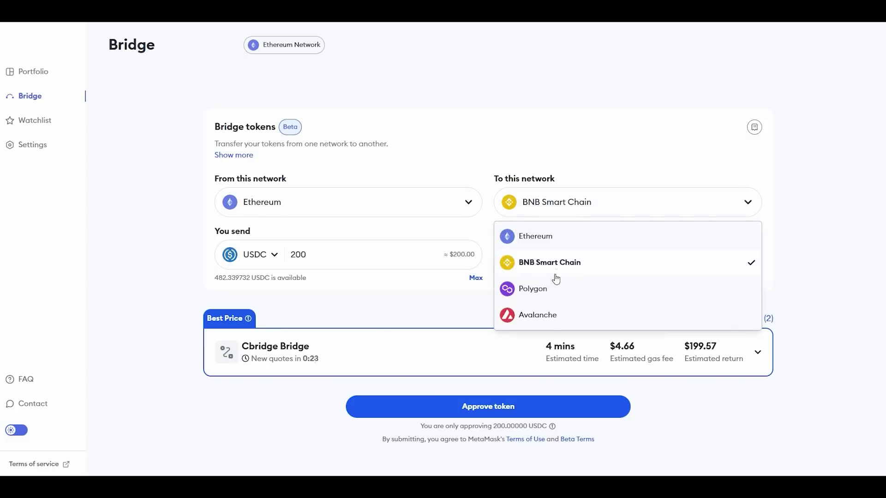
click(553, 290)
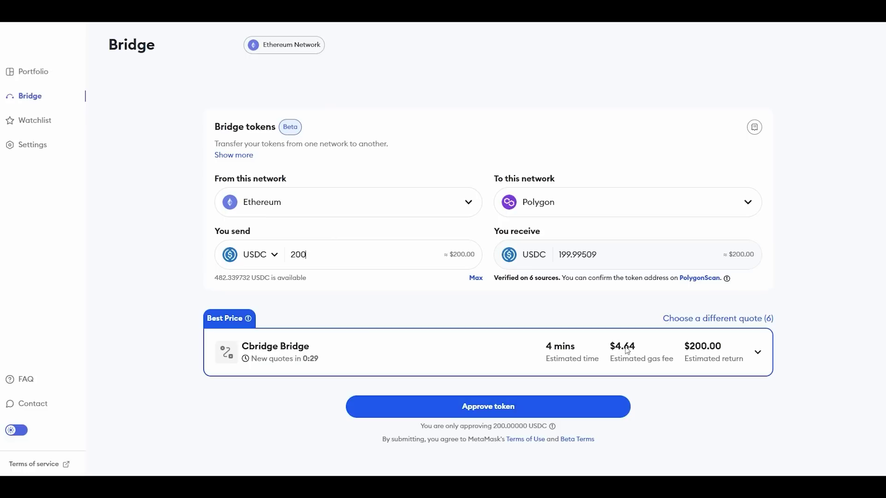
click(271, 255)
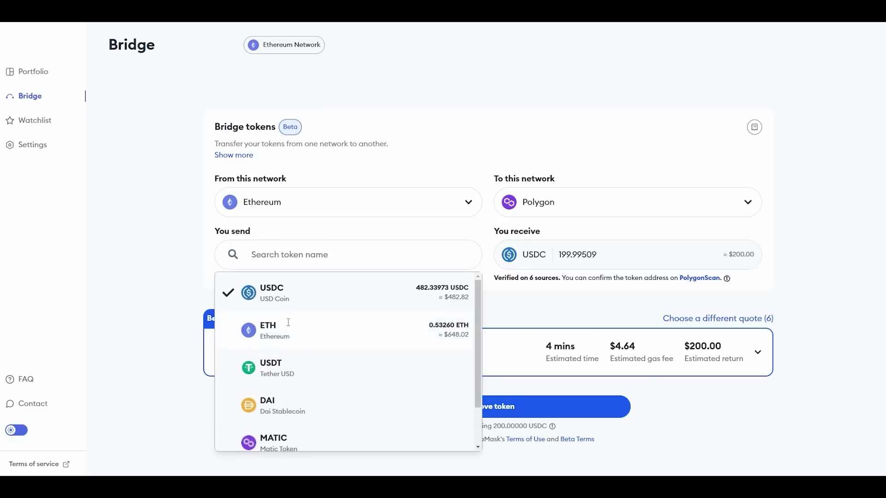
click(323, 332)
text(0.2)
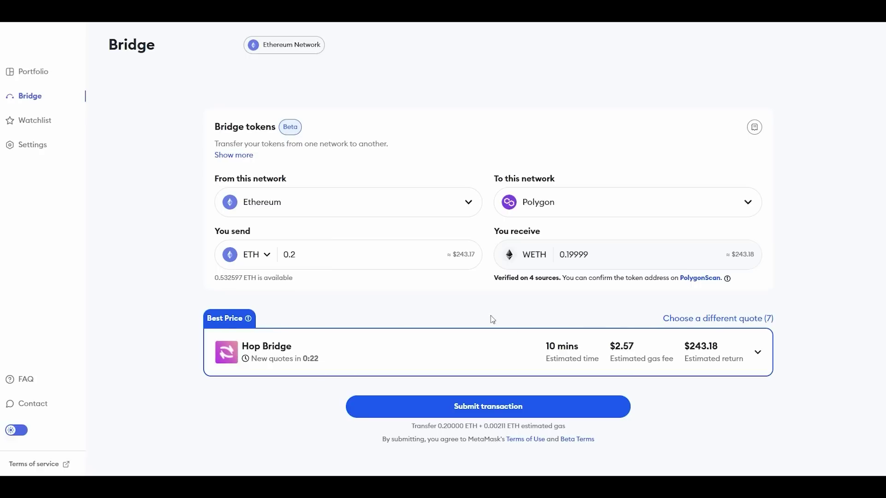
Step: Compare the alternative bridge quotes and choose the best-price Hop provider
click(715, 322)
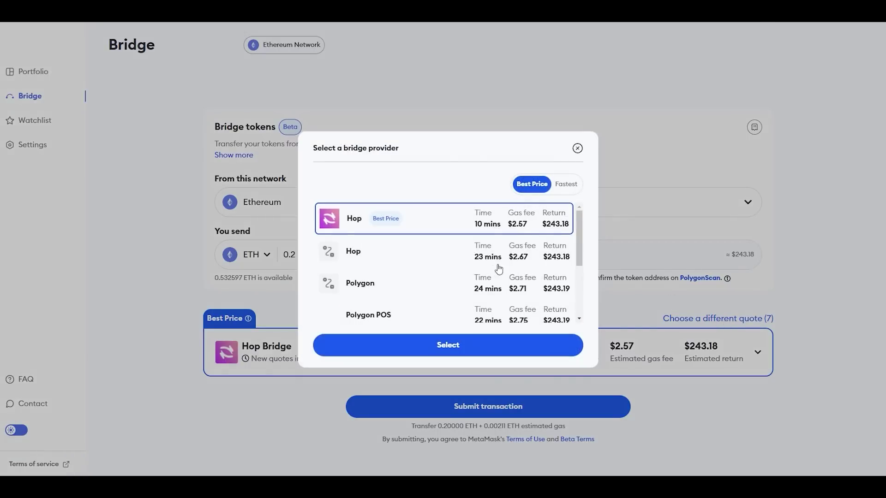
scroll(578, 218, down, 1)
scroll(577, 219, up, 1)
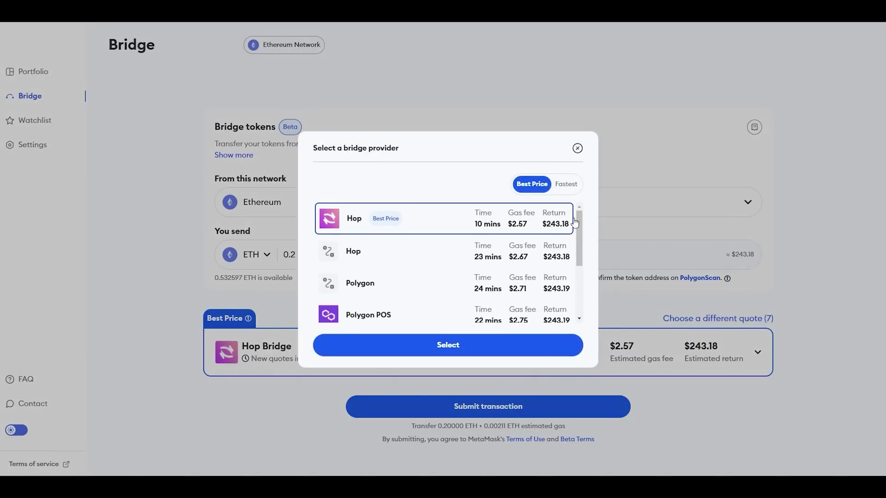
scroll(576, 286, down, 3)
scroll(577, 286, up, 3)
click(526, 227)
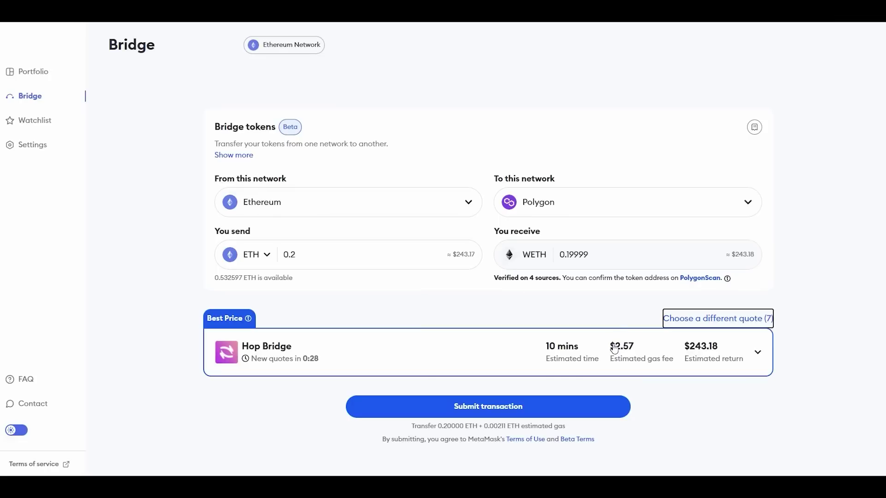
Step: Expand the Hop Bridge quote's details, submit the transfer and confirm the transaction in the wallet
click(639, 349)
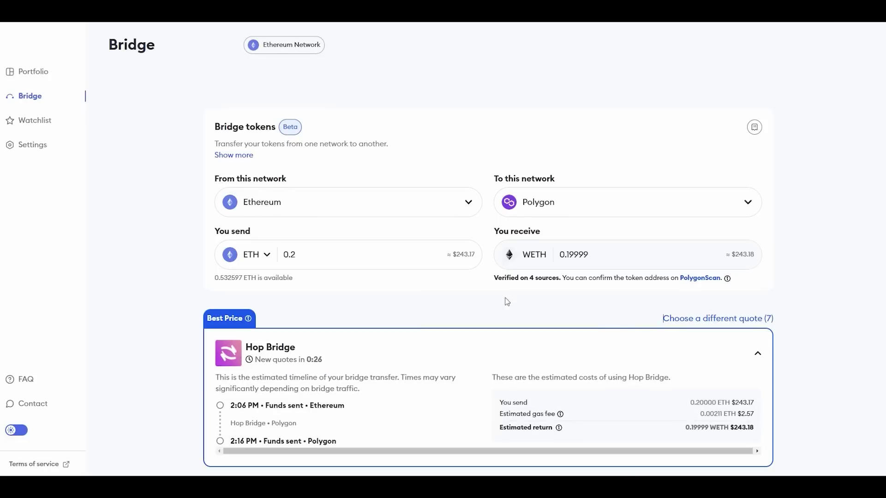
scroll(506, 300, down, 4)
click(495, 315)
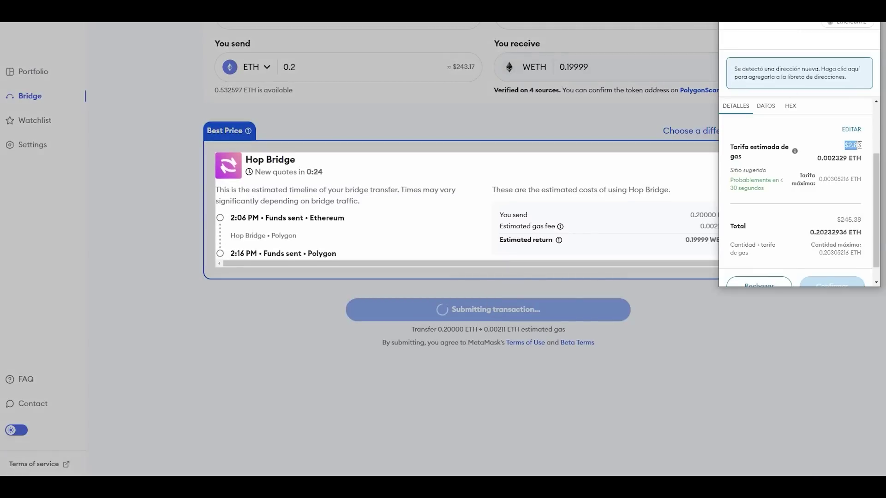
click(832, 281)
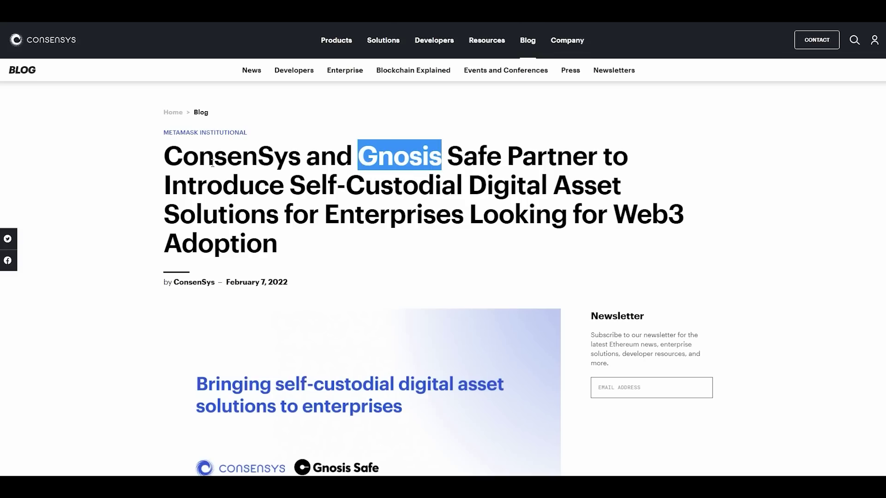
Step: Examine the ConsenSys and Gnosis Safe partnership headline and the Multisig Signers entry in the Optimism Airdrop #1 allocations
drag(167, 157, 302, 161)
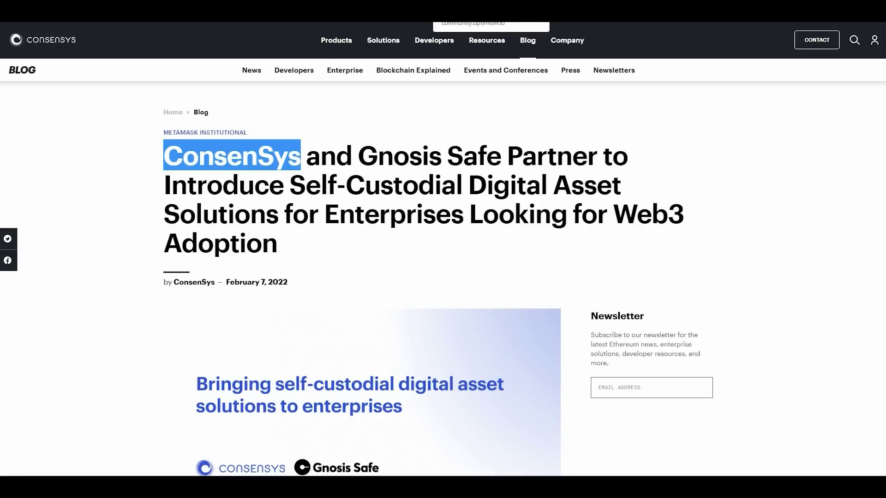
click(441, 13)
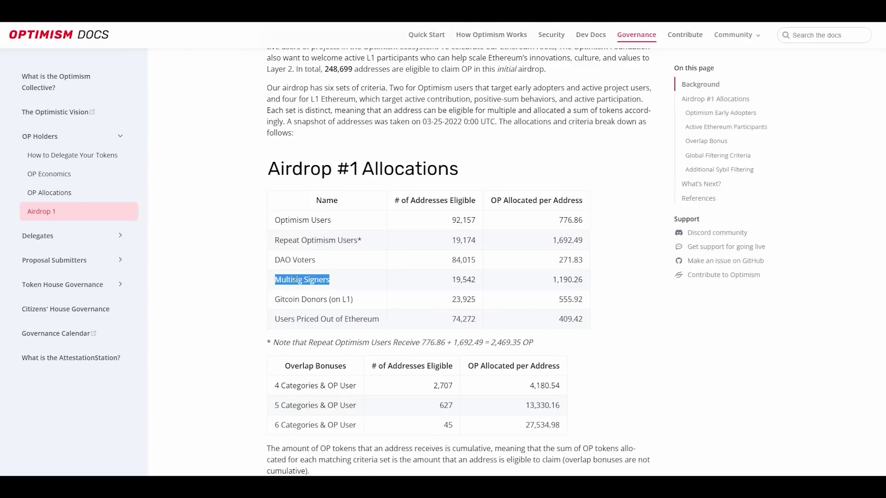
click(288, 280)
drag(276, 279, 339, 283)
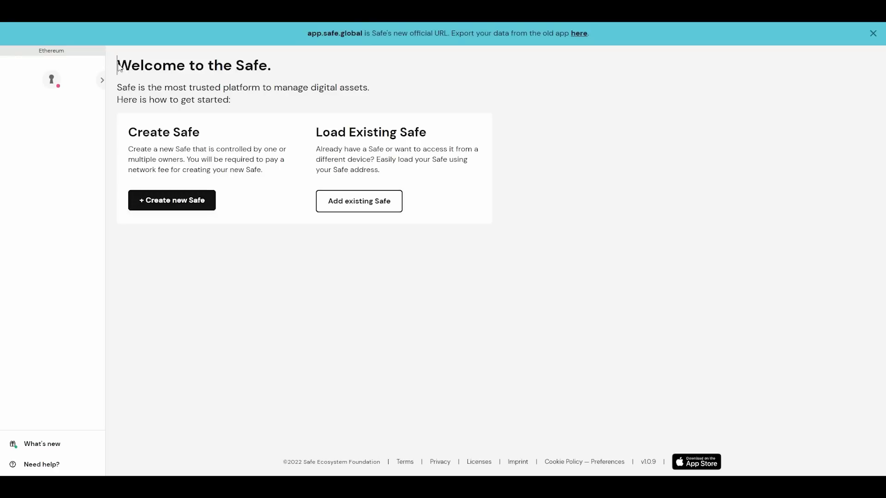
Step: Start creating a new Safe on app.safe.global with Ethereum as its network and continue to the naming stage
drag(119, 65, 289, 101)
drag(121, 62, 272, 68)
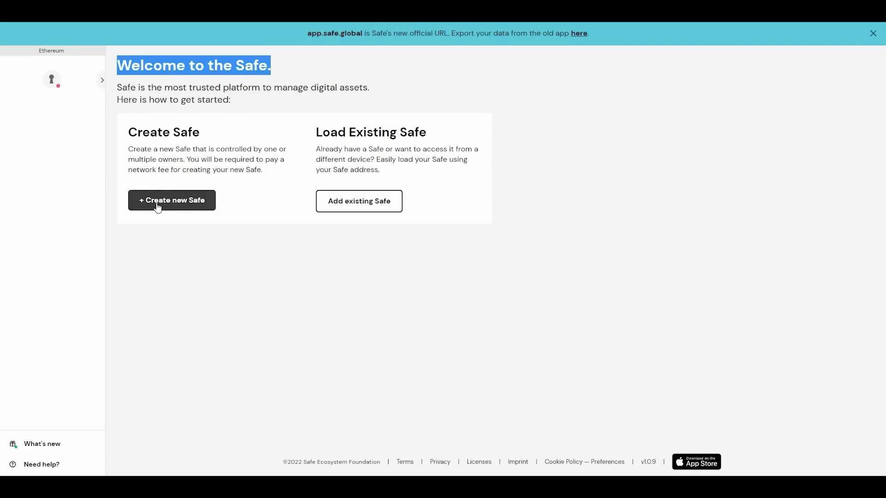
click(194, 204)
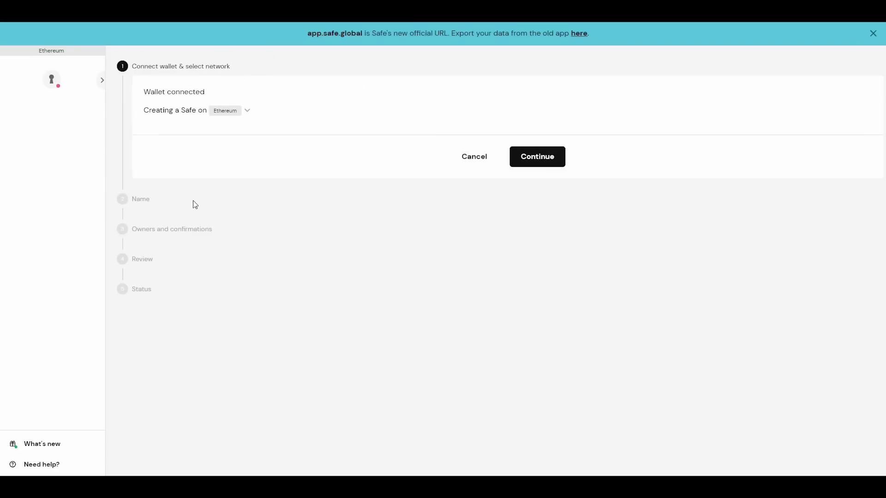
click(247, 112)
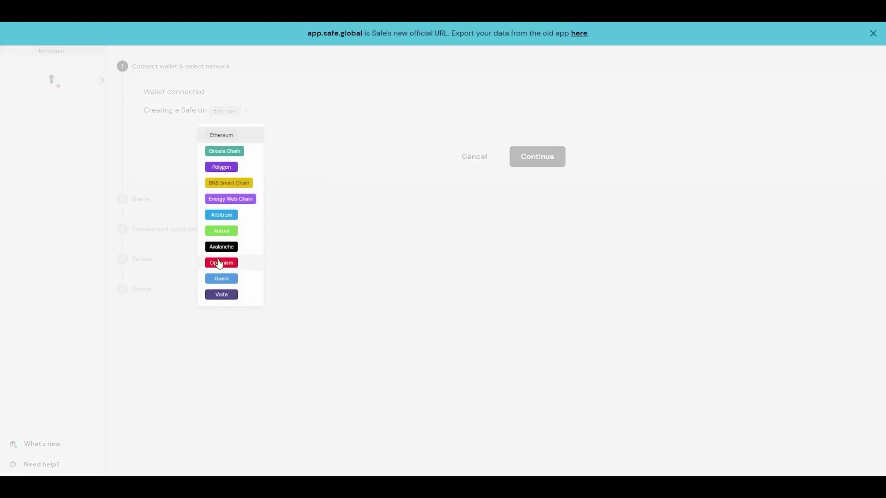
click(226, 138)
click(234, 114)
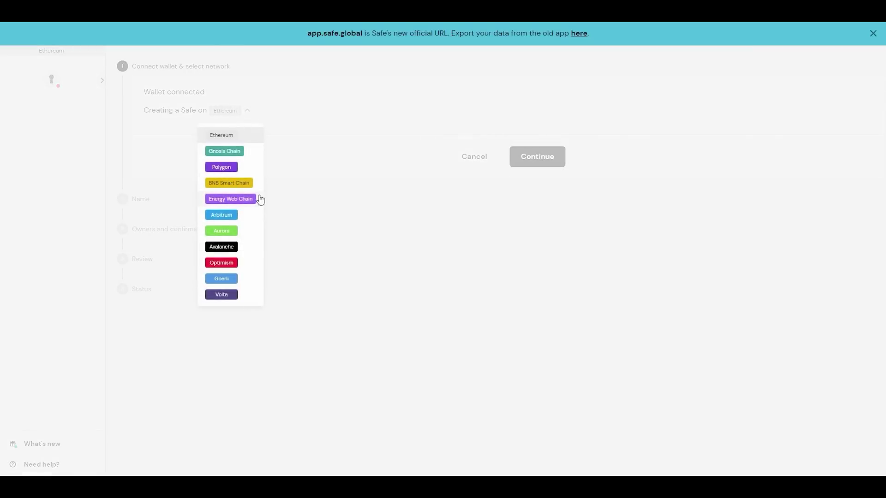
click(530, 159)
click(536, 157)
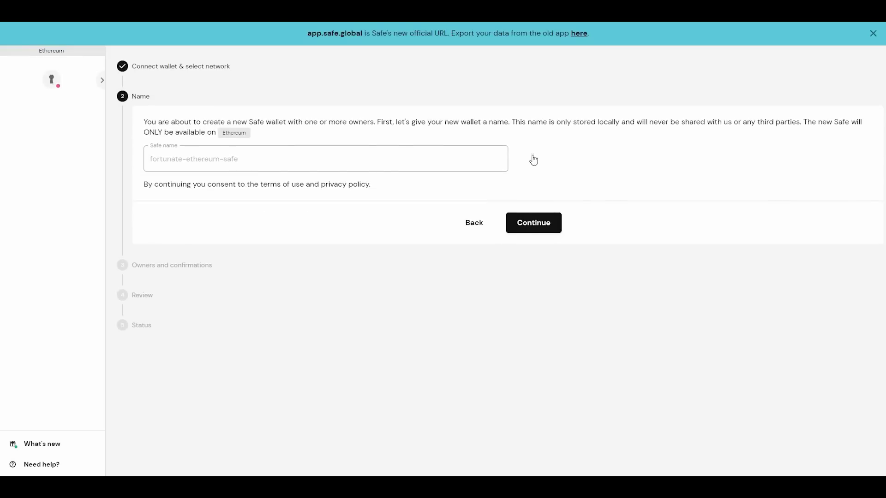
Step: Name the new Safe "Seguridad" and continue to the owners and confirmations stage
click(183, 165)
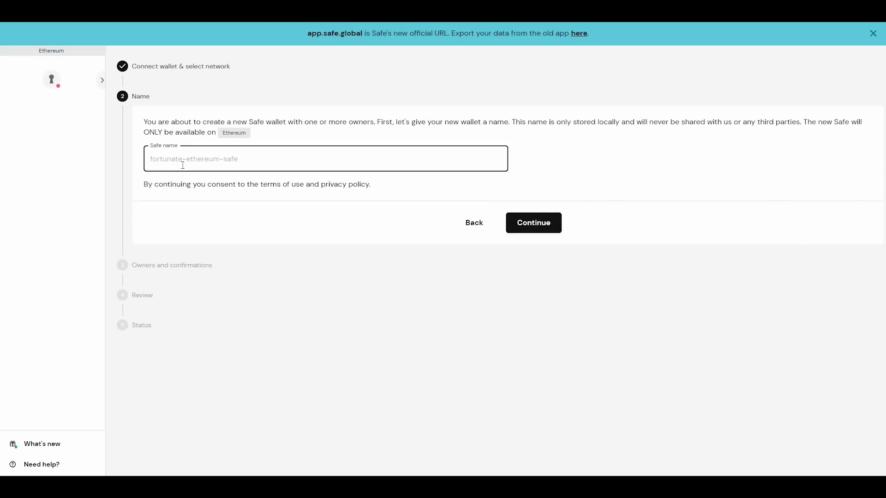
text(Seguridad)
click(534, 223)
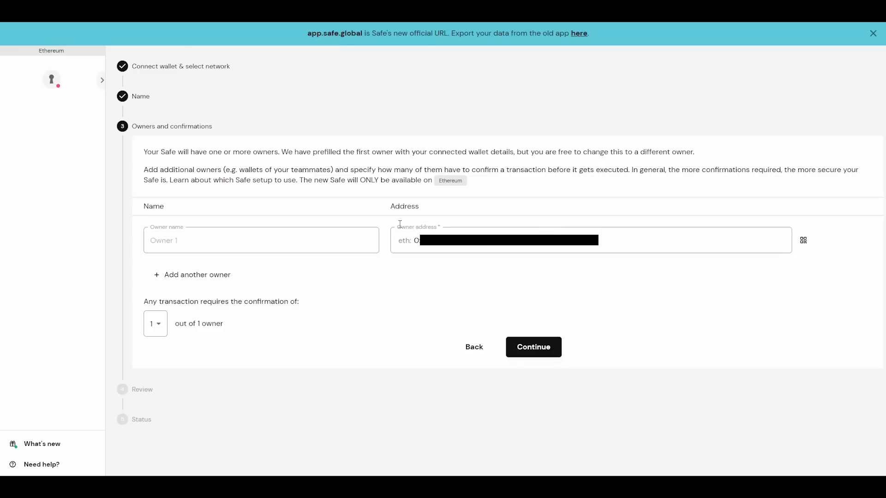
Step: Name the first owner "Poseedor 1" and add a second owner named "Poseedor 2"
click(166, 232)
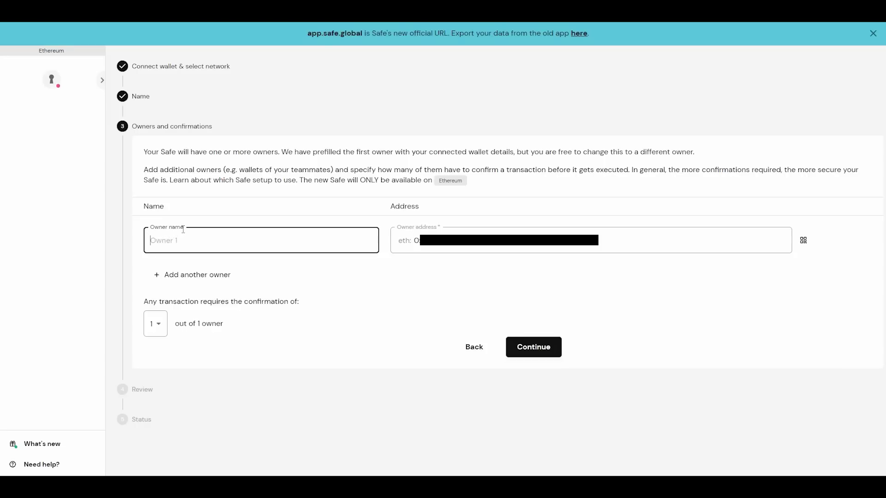
text(Poseedon)
text( 1)
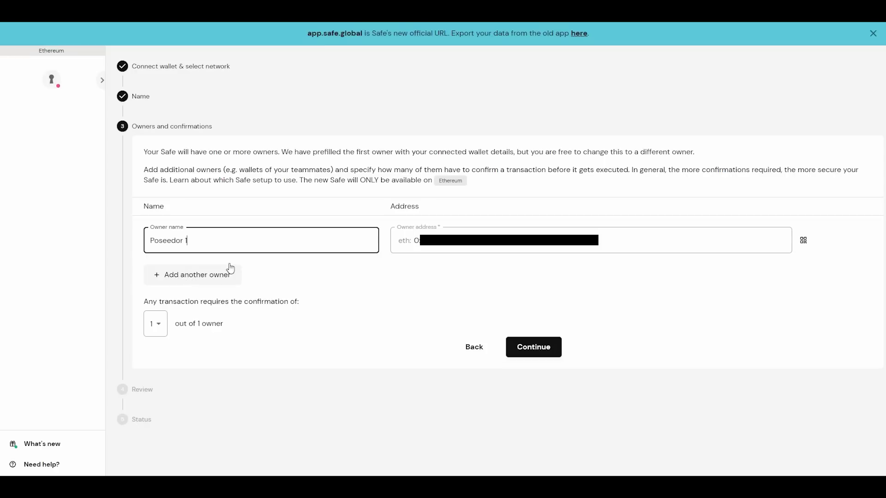
click(201, 277)
text(Poseedor 2)
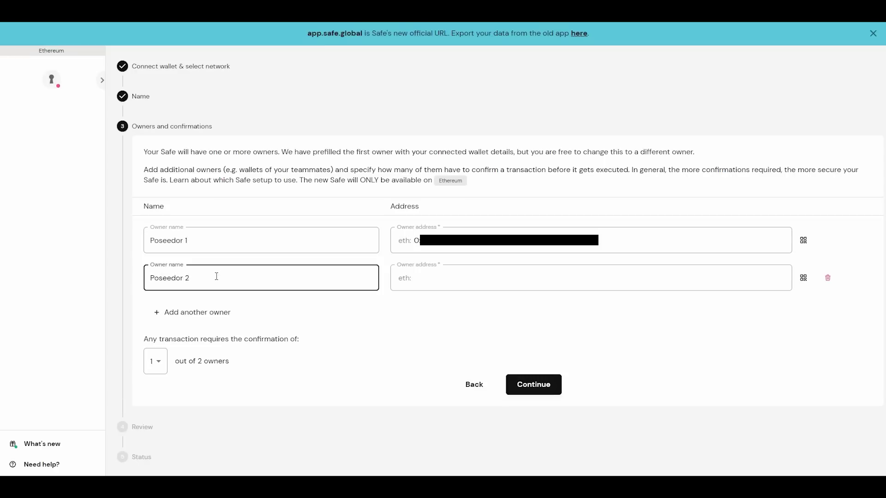
Step: Copy the address of the second MetaMask account and enter it as the owner address of "Poseedor 2"
key(Tab)
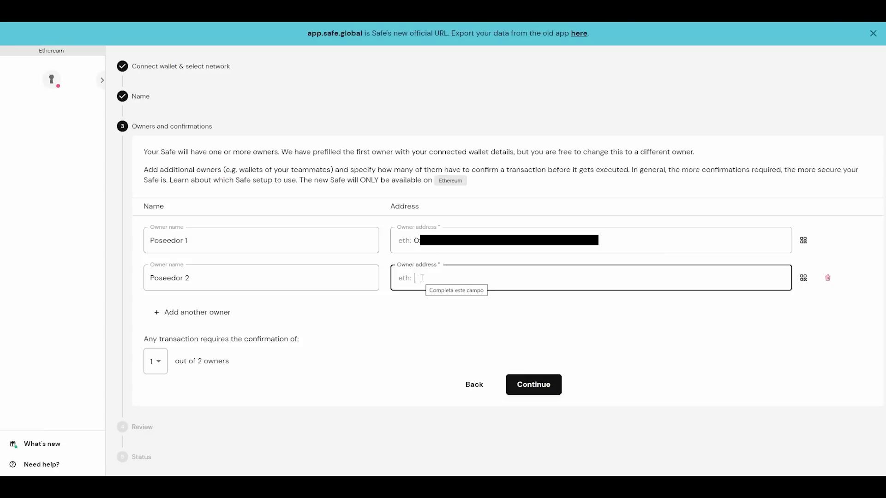
key(BackSpace)
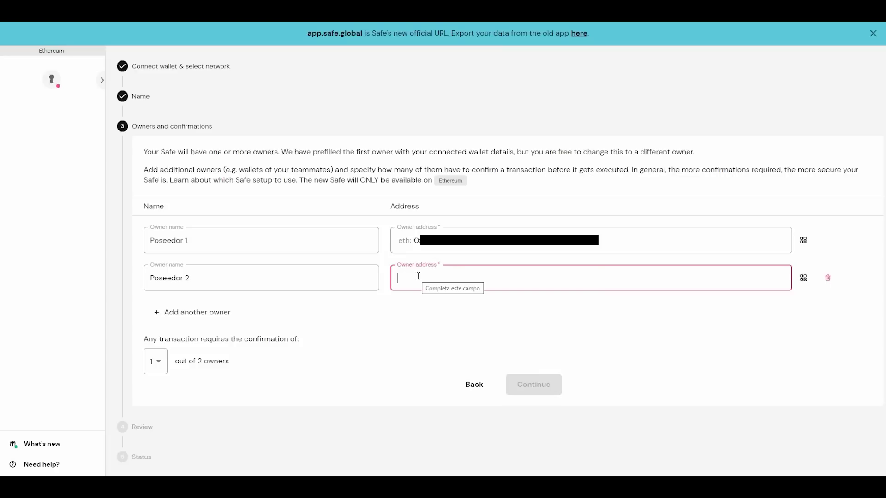
key(alt+shift+m)
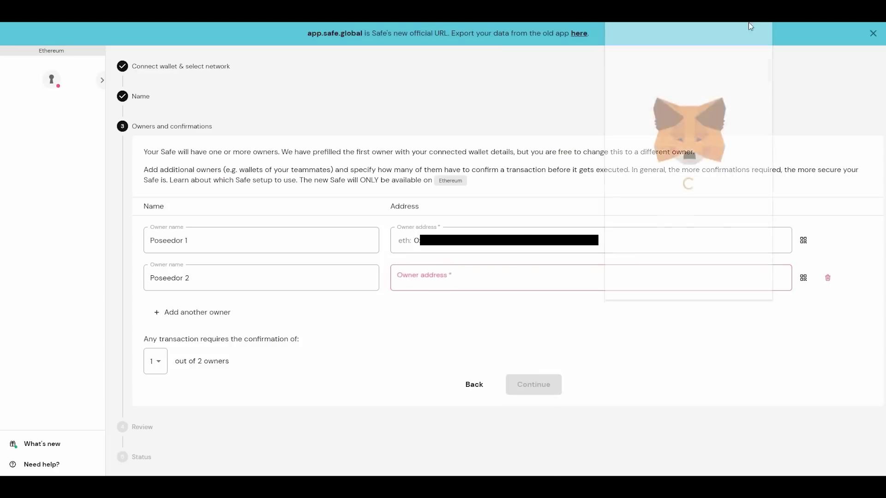
click(752, 36)
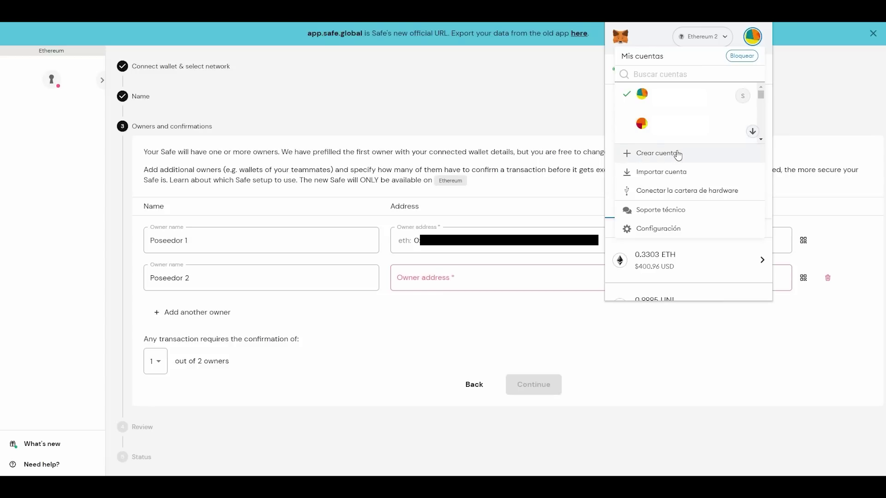
click(674, 123)
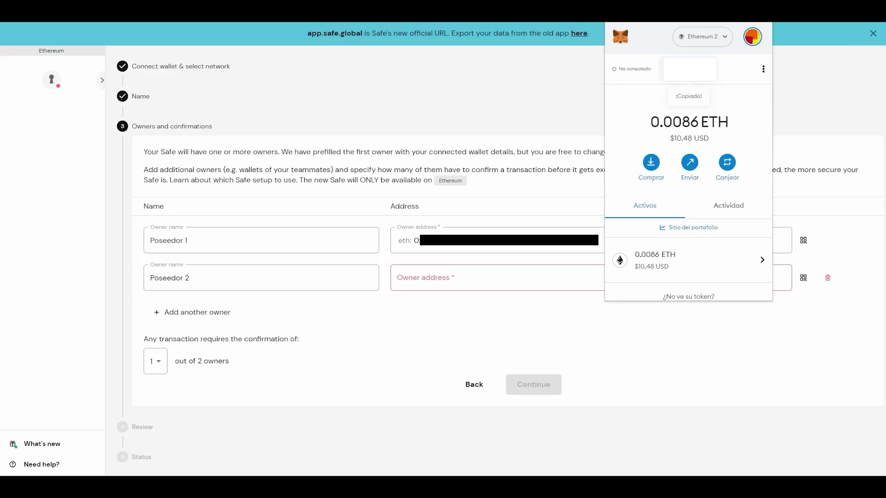
click(474, 277)
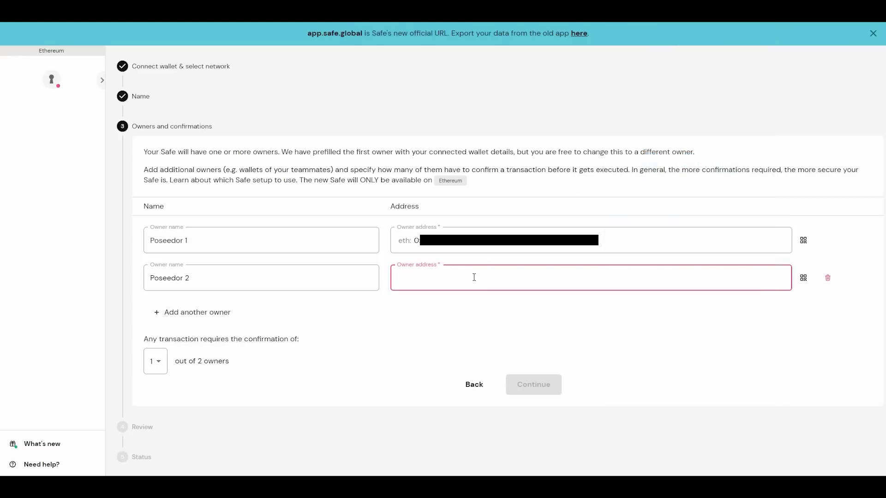
key(ctrl+v)
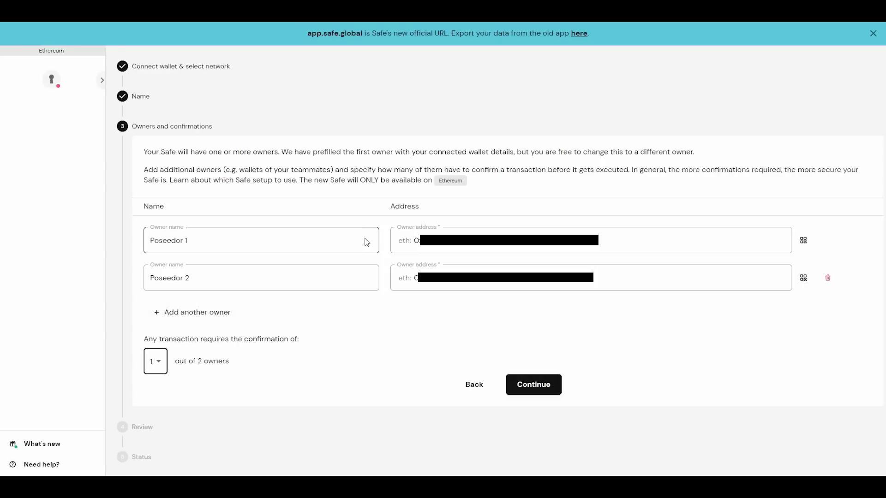
Step: Try requiring the confirmation of 2 out of 2 owners, and return the requirement to 1
drag(143, 339, 307, 345)
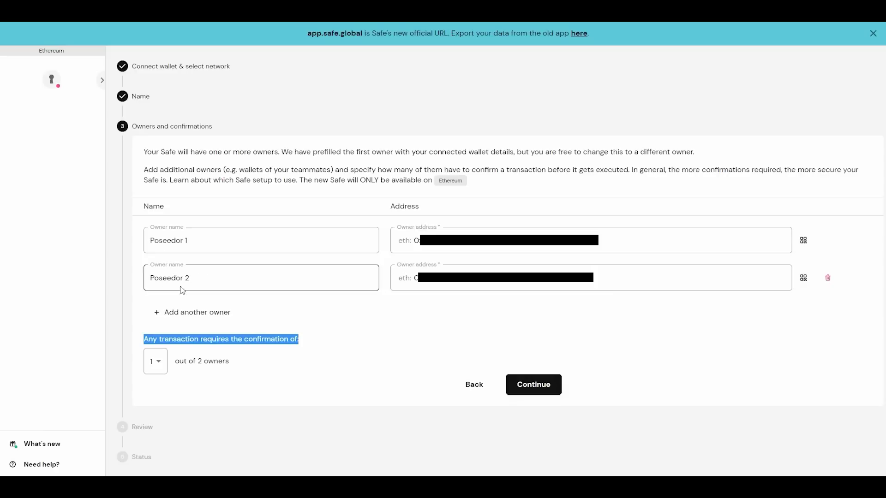
click(157, 362)
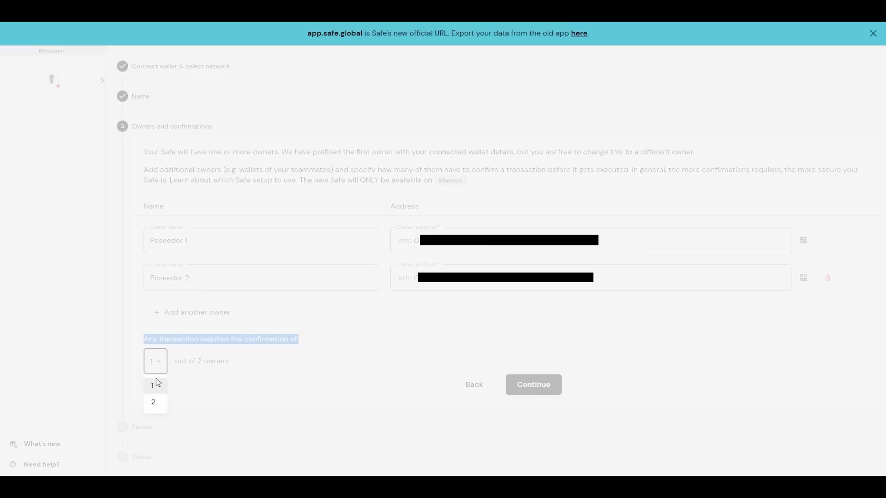
click(155, 395)
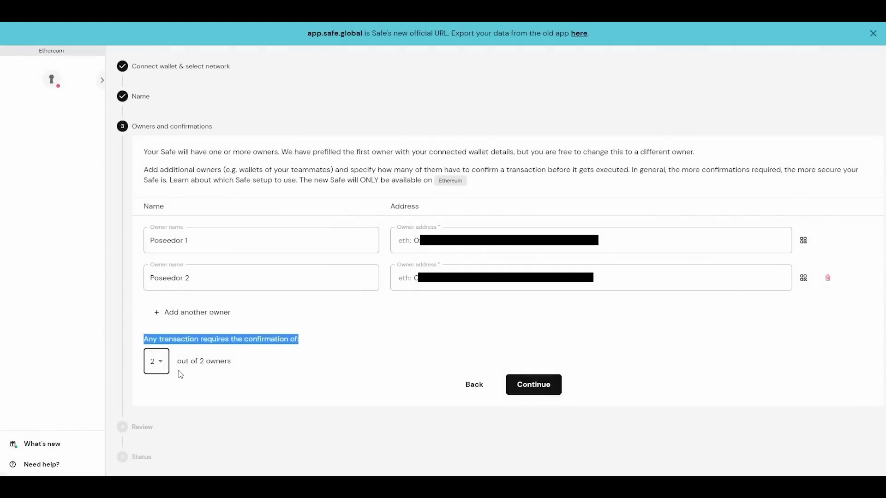
click(162, 366)
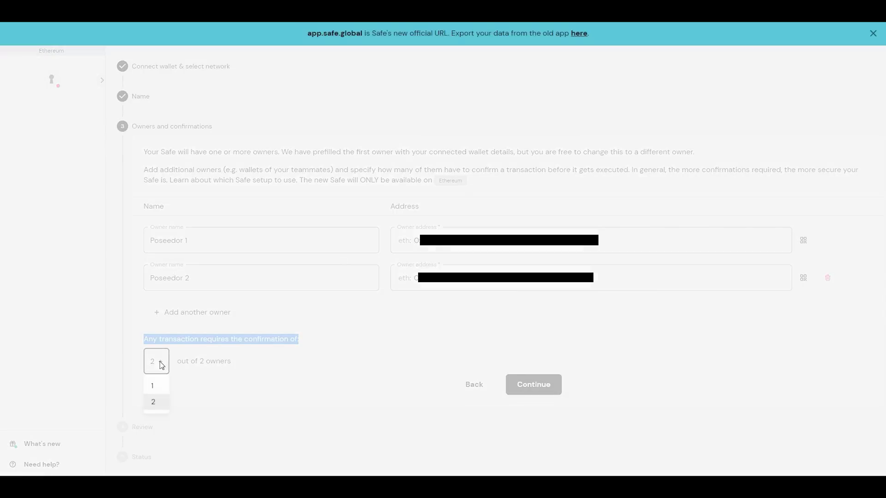
click(153, 386)
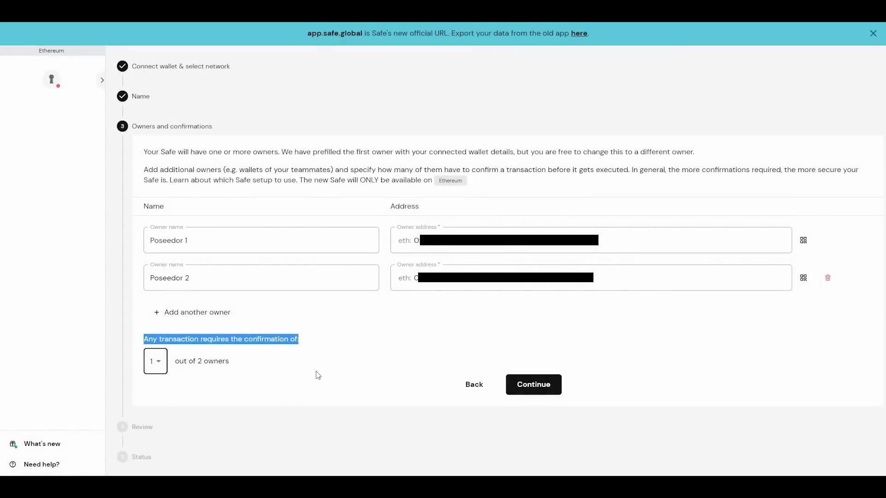
Step: Continue to the review stage and check the Safe's creation cost in ETH and in US dollars
click(531, 389)
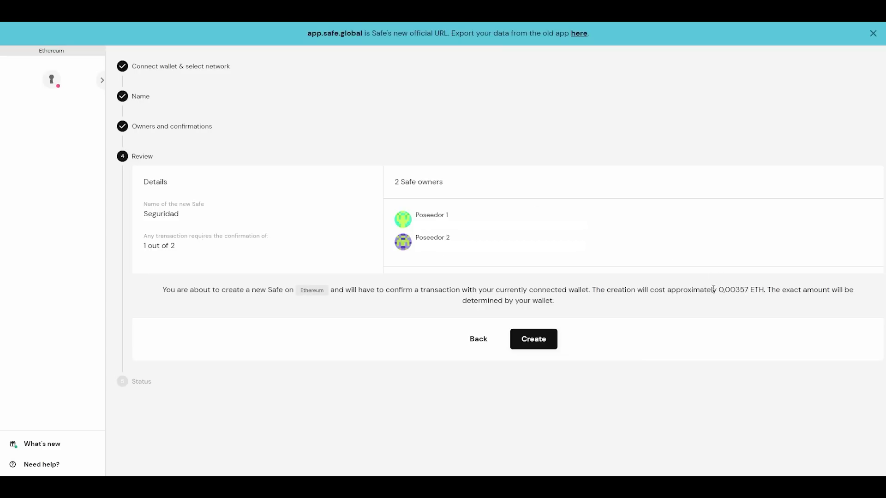
drag(718, 289, 765, 290)
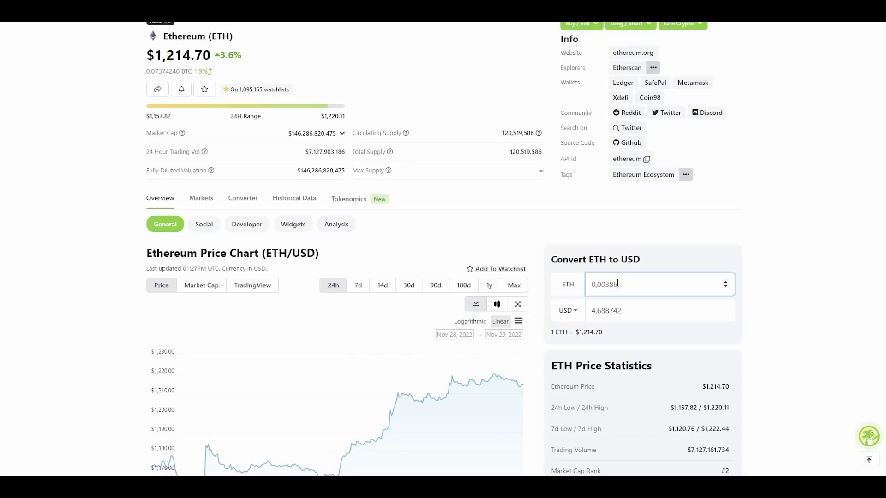
drag(627, 311, 577, 311)
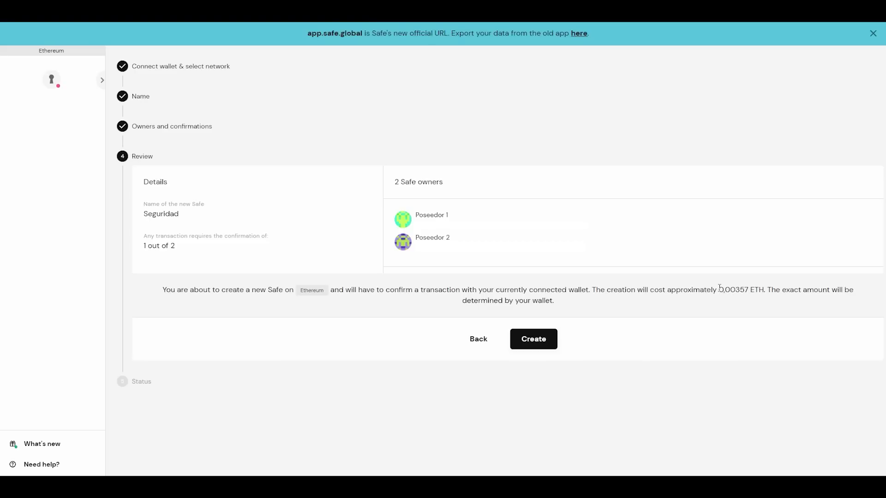
Step: Create the "Seguridad" Safe on Ethereum and confirm its creation transaction in MetaMask
drag(718, 290, 766, 289)
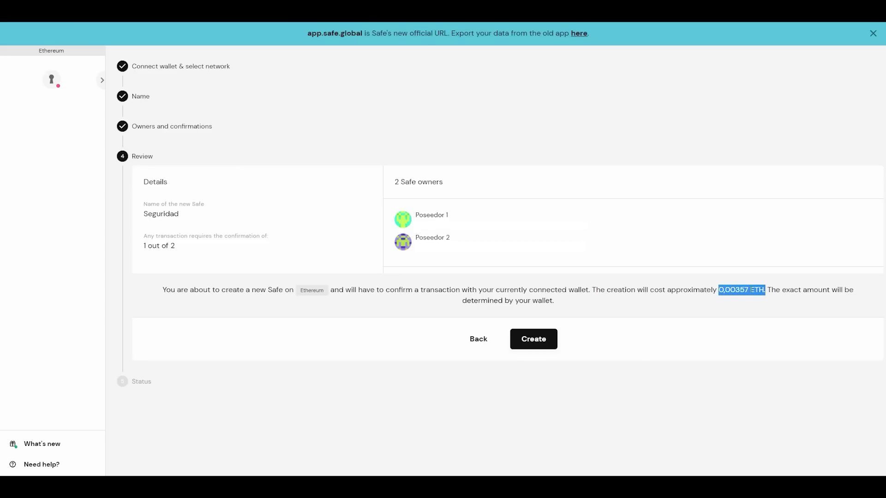
click(536, 342)
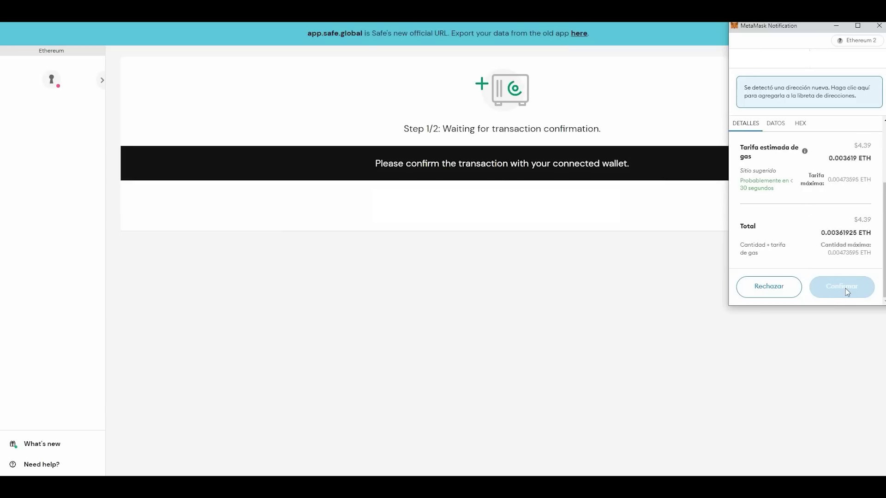
click(846, 290)
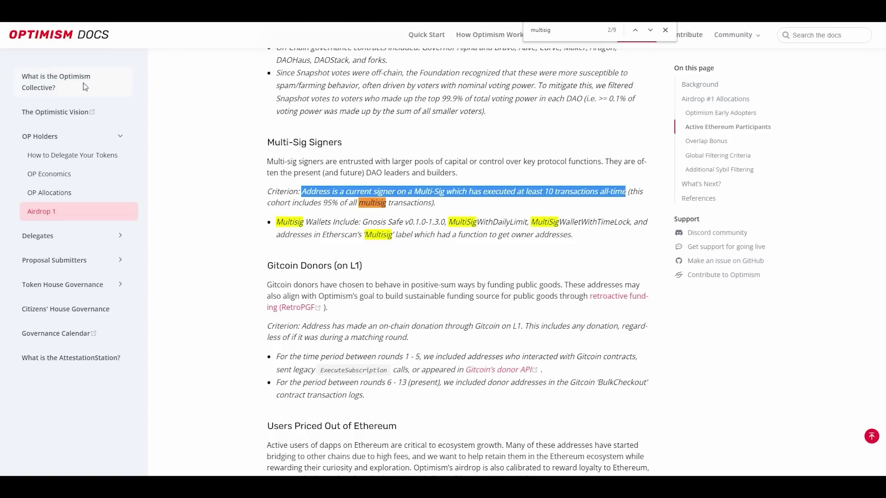
Step: Examine the Multi-Sig Signers criterion in Optimism Docs and open the options of "Seguridad" in the list of Safes
click(310, 192)
drag(303, 191, 619, 190)
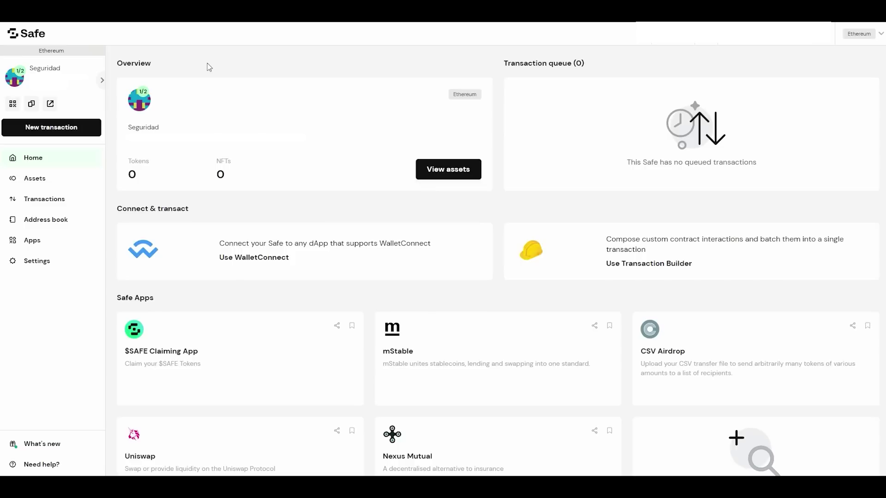
click(105, 85)
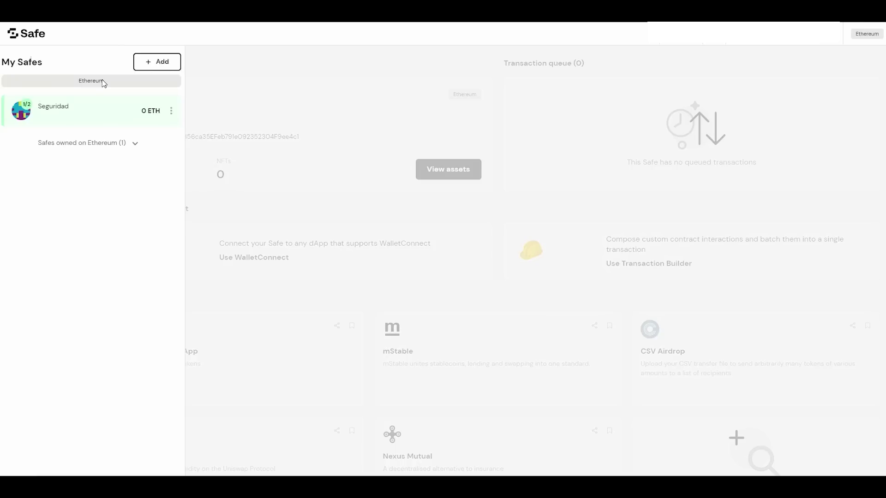
click(172, 112)
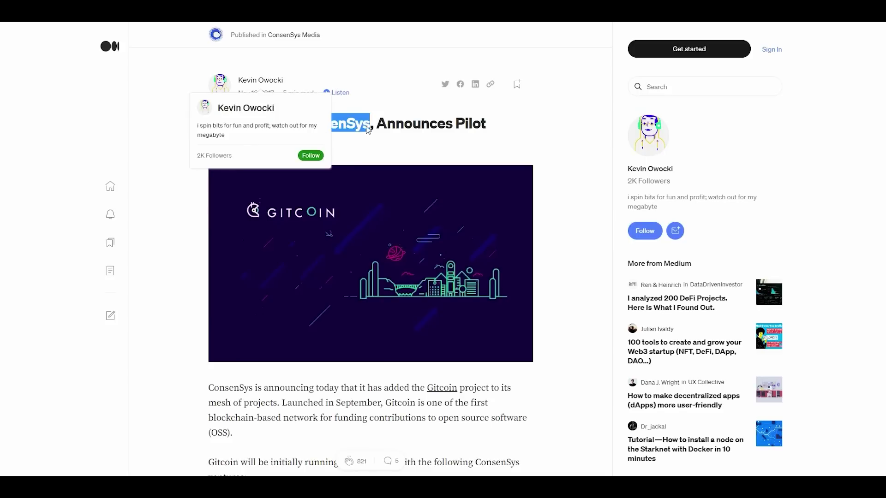
Step: Examine the "Gitcoin Joins ConsenSys" headline on Medium and the earlier sections of the Optimism Airdrop 1 page
click(226, 127)
drag(208, 124, 370, 120)
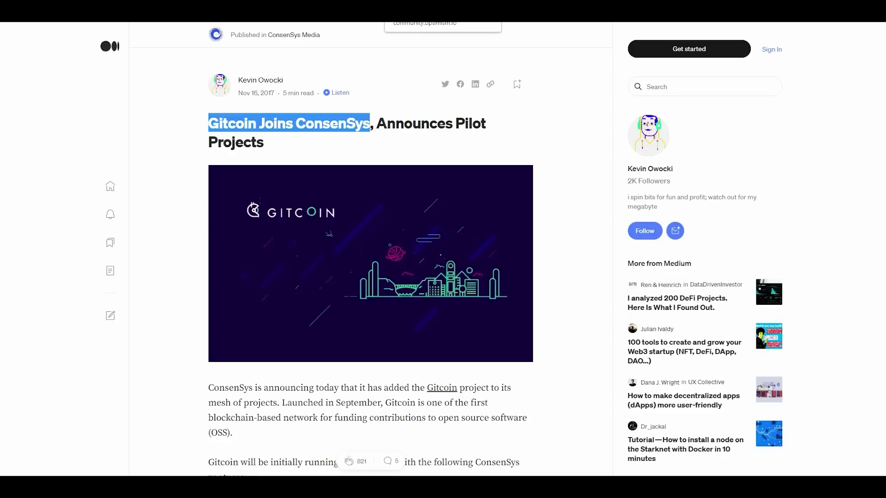
click(761, 14)
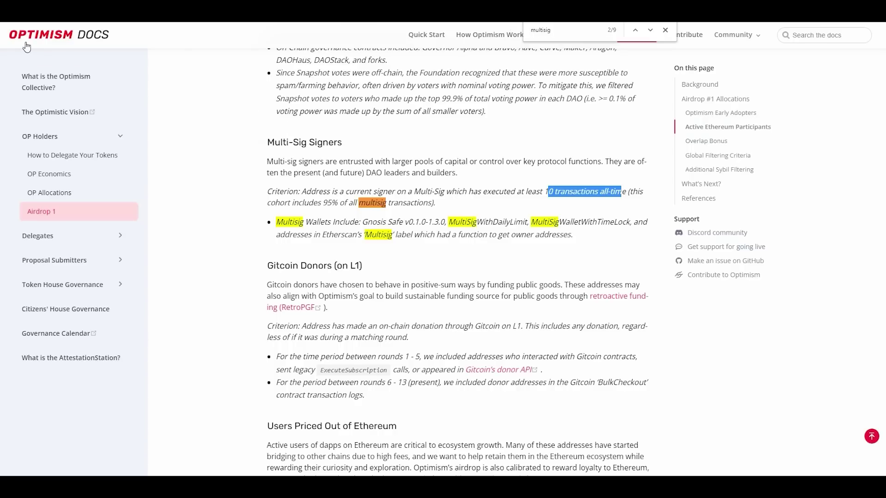
scroll(326, 147, up, 20)
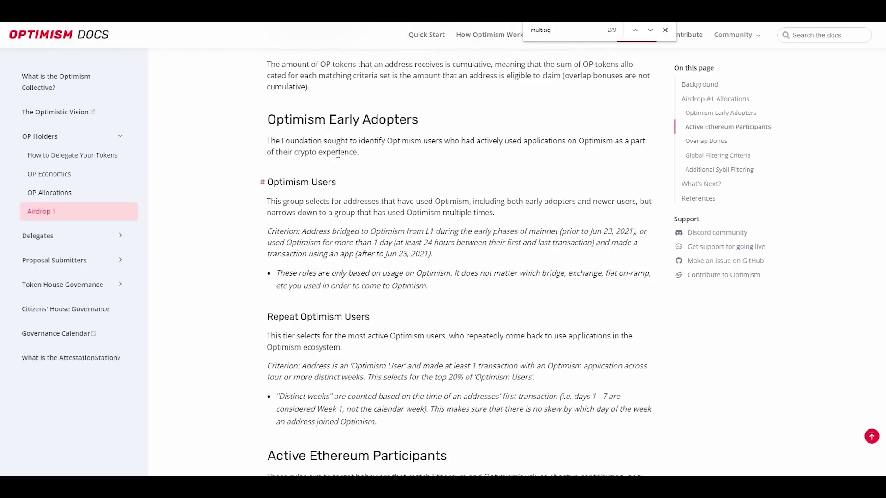
drag(275, 243, 327, 242)
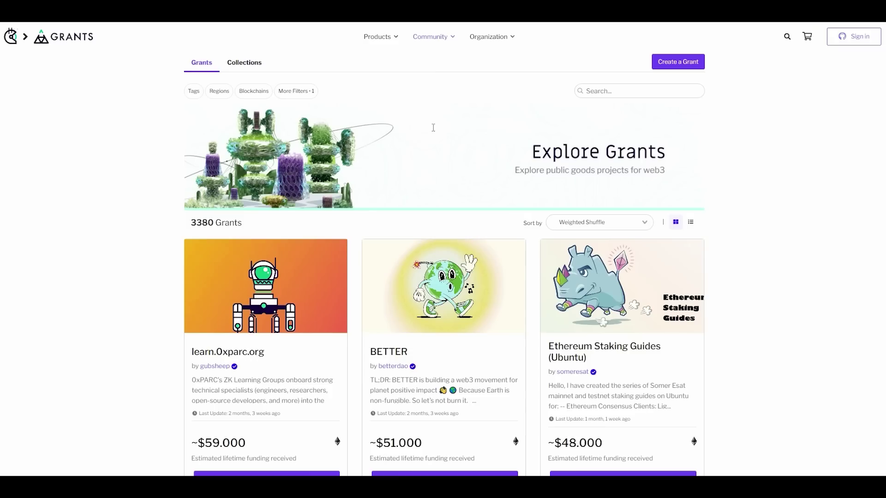